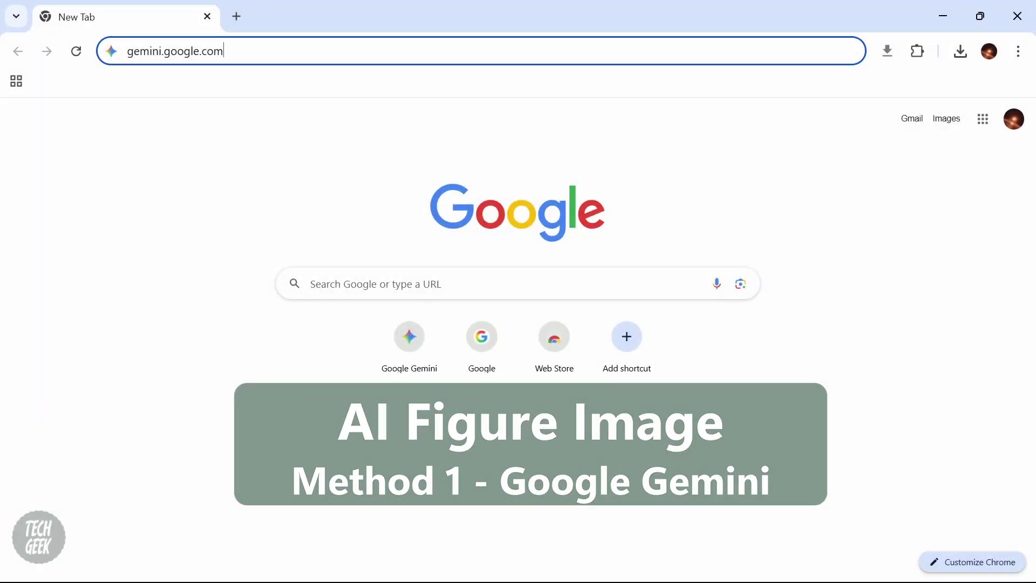
Load gemini.google.com in Chrome
key(Return)
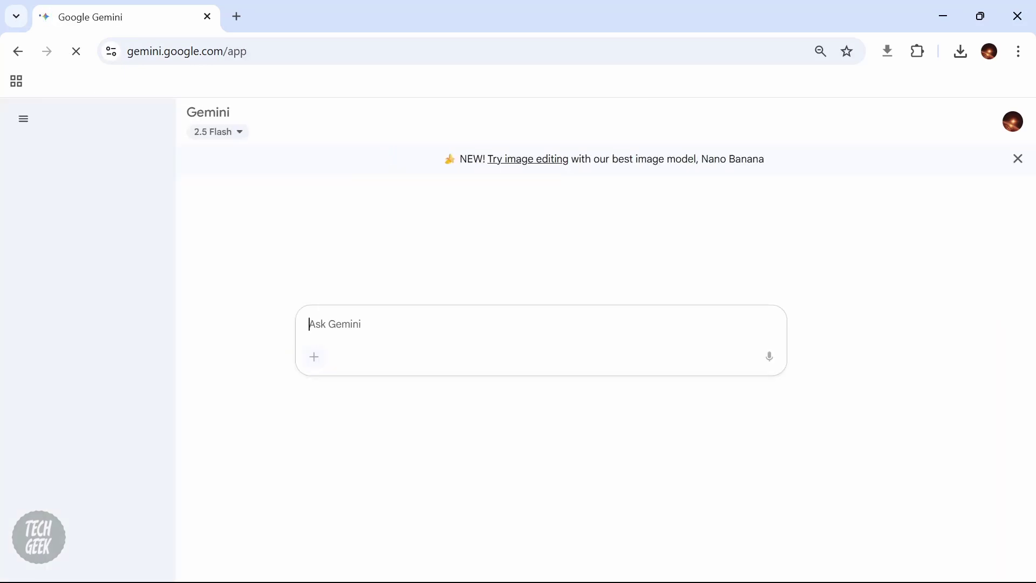
Leave the 2.5 Flash model unchanged and enable the Create images tool
click(1018, 159)
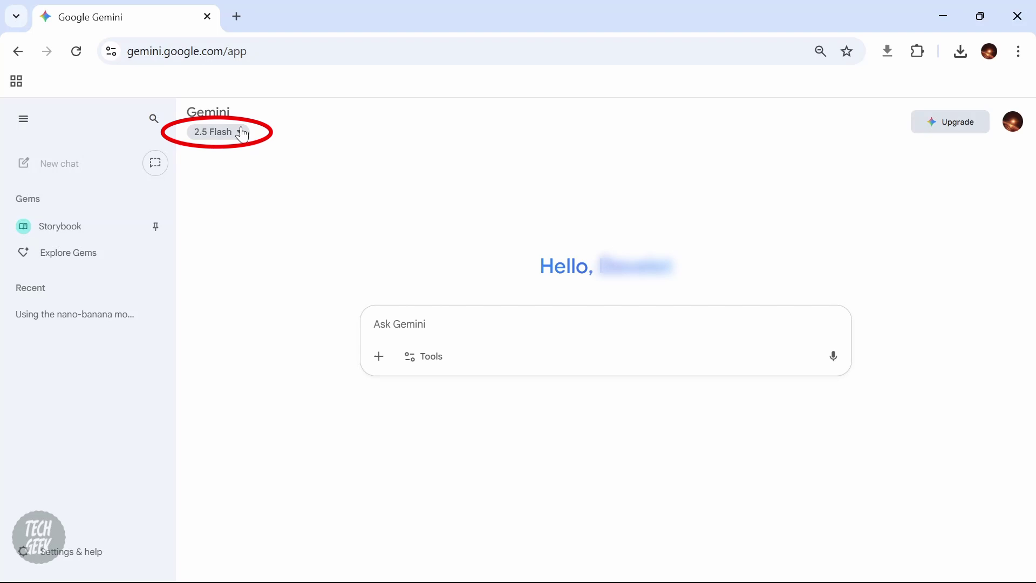
click(241, 138)
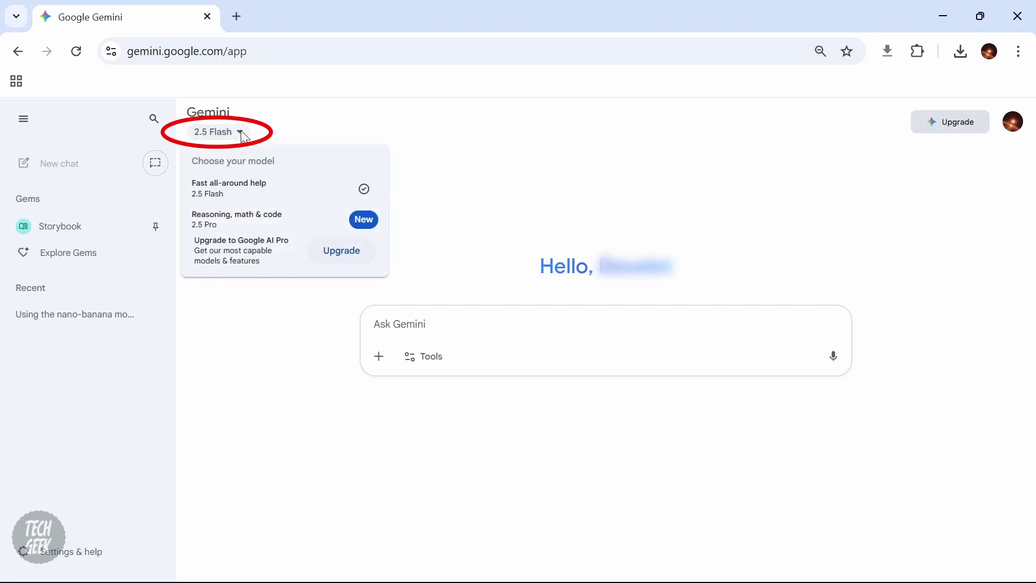
click(317, 138)
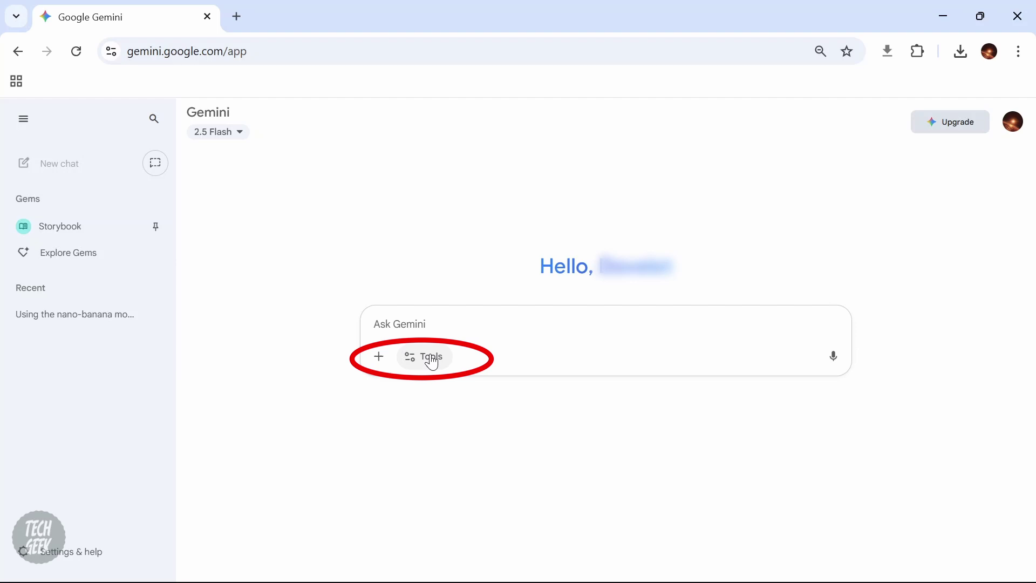
click(432, 364)
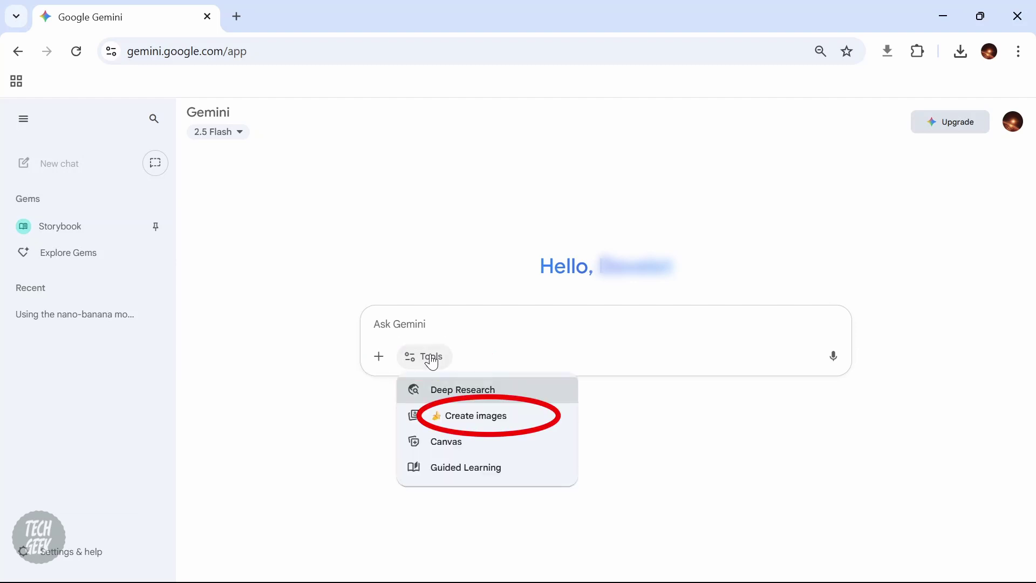
click(542, 420)
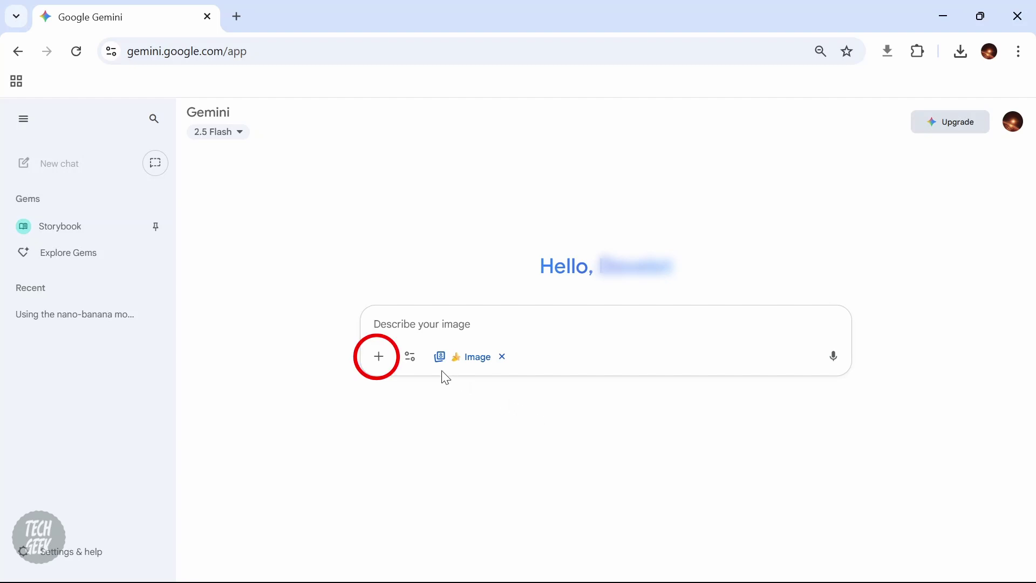
Attach Dog_image.png, paste the 1/7 scale figurine prompt and send it to Gemini
click(378, 357)
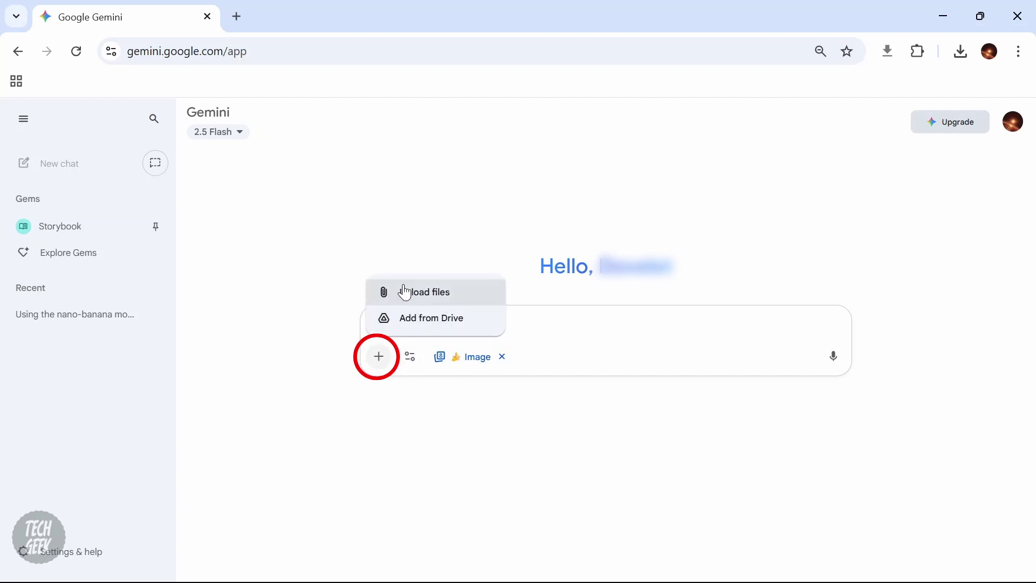
click(456, 297)
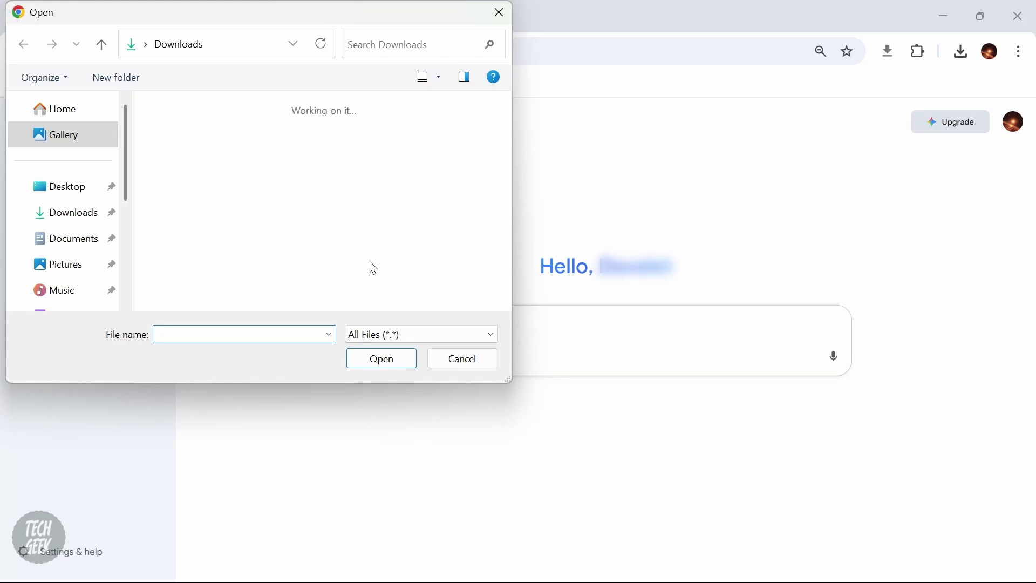
click(214, 169)
double_click(210, 161)
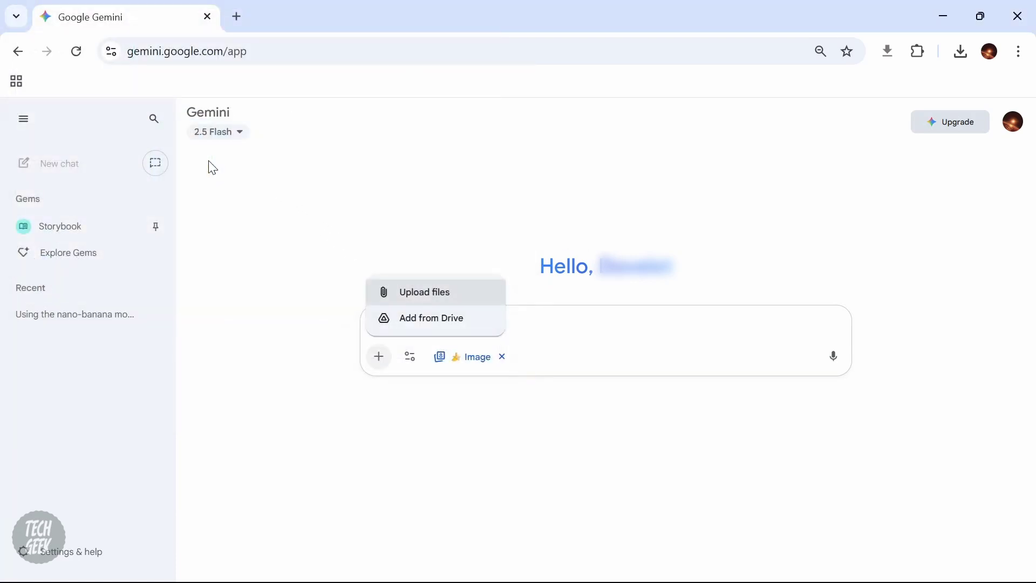
text(Using the nano-banana model, create a 1/7 scale commercialized figurine of the characters in the picture, in a realistic style, in a real environment. The figurine is placed on a computer desk. The figurine has a round transparent acrylic base with no text on the base. The content on the computer screen is the ZBrush modelling process of this figurine. Next to the computer screen is a BANDAI-style toy packaging box printed with the original artwork. The packaging features two-dimensional flat illustrations. It would be even better if the background is indoors.)
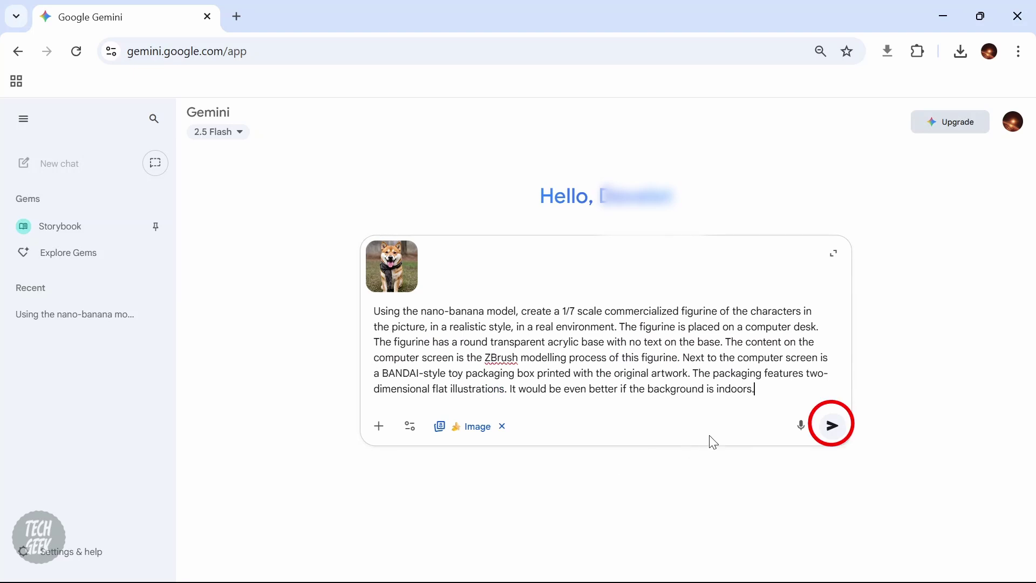
click(829, 433)
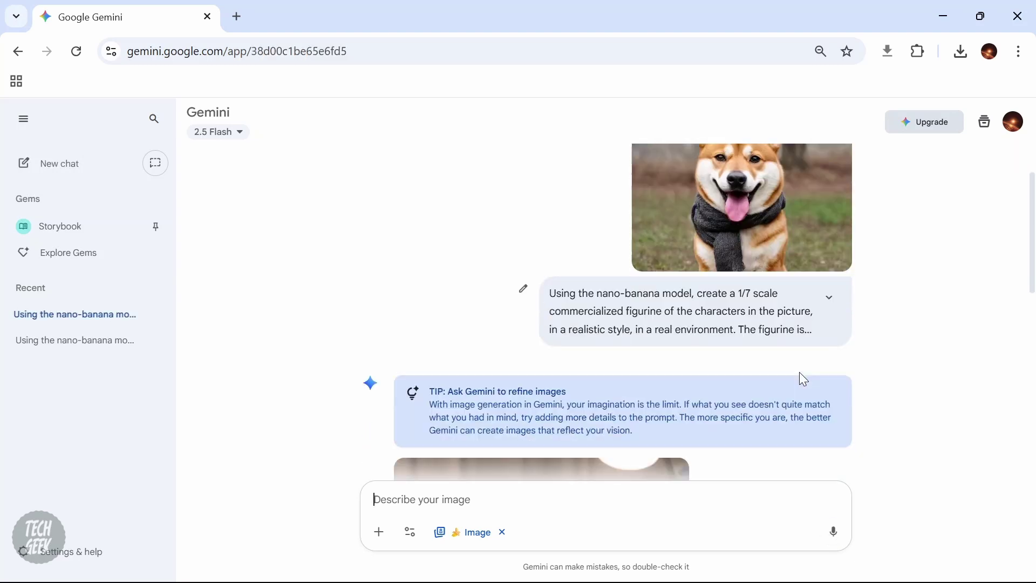
View the generated figurine image, download it at full size and return to the chat
click(538, 346)
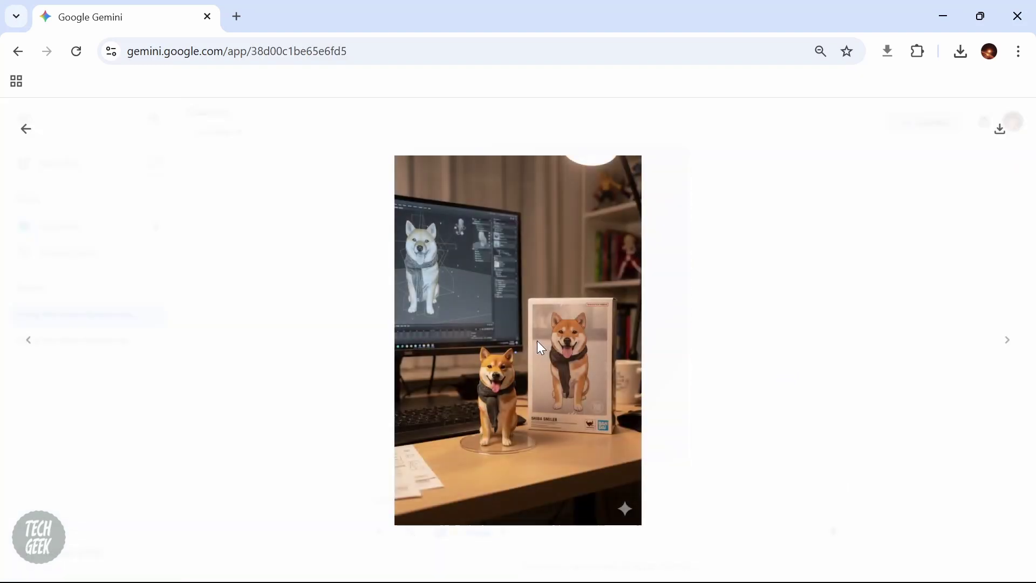
click(1000, 129)
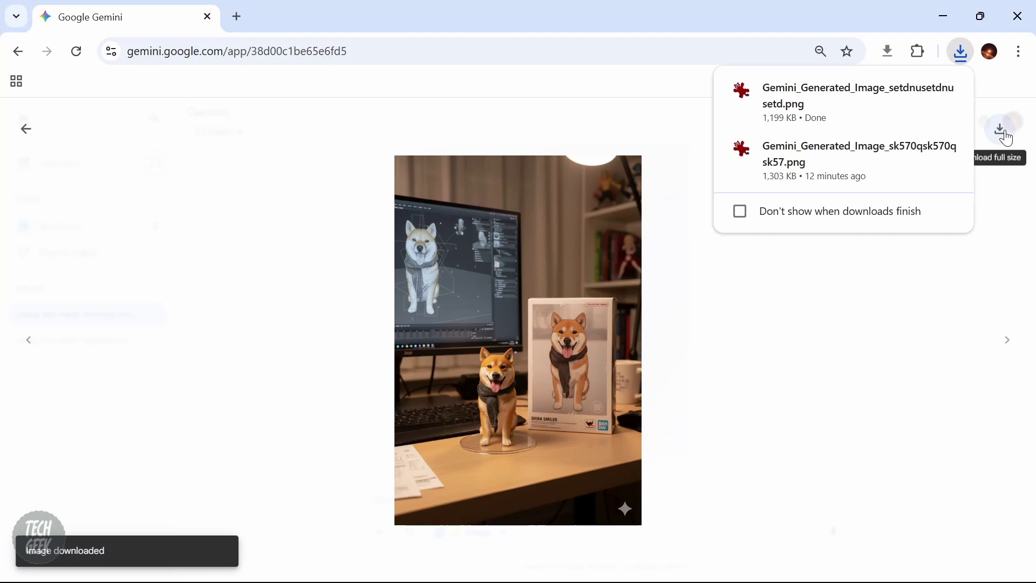
click(25, 128)
text(lmarena.ai)
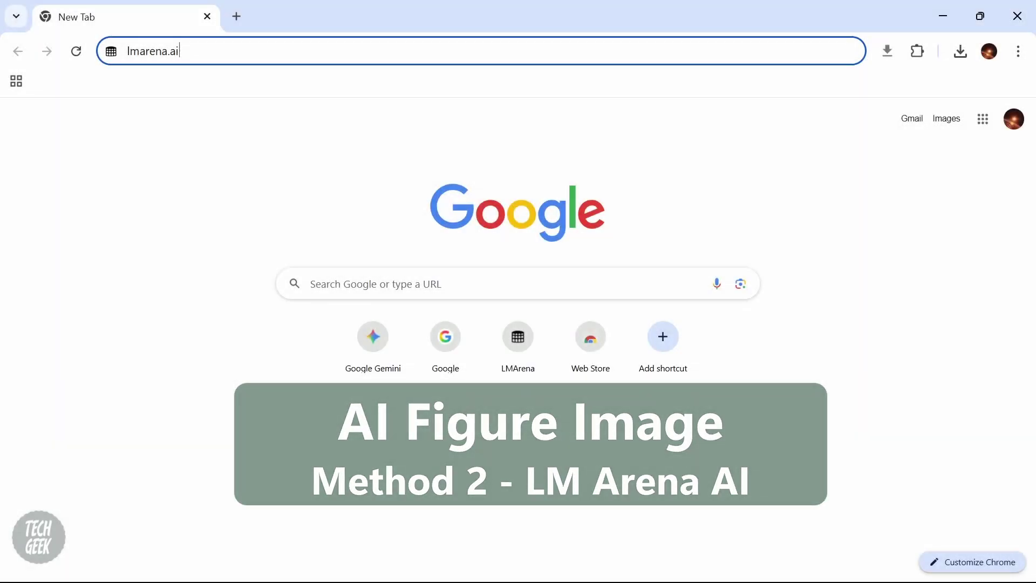
Load lmarena.ai in Chrome
key(Return)
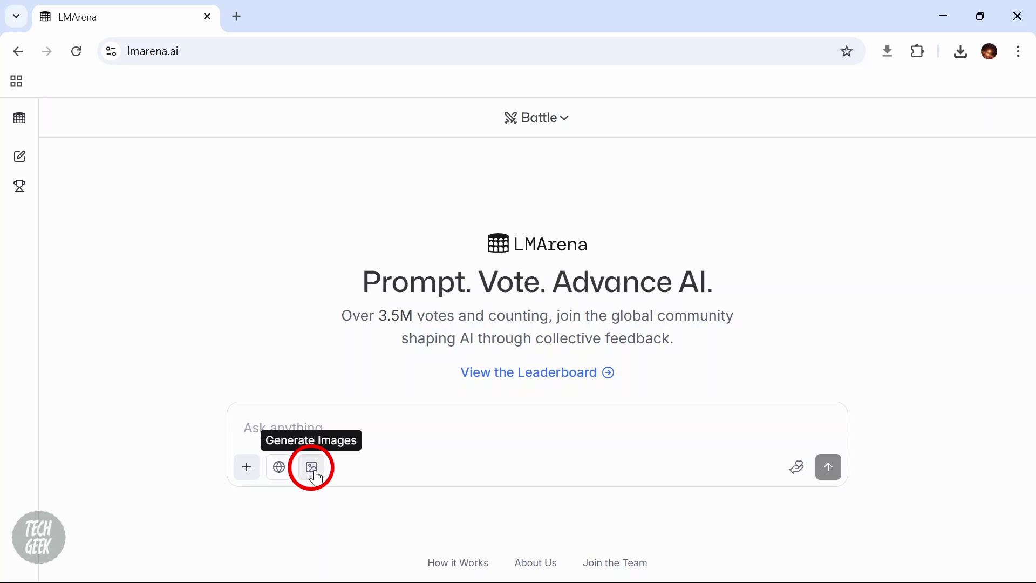
Switch to Generate Images mode and attach Dog_image.png to the prompt
click(315, 474)
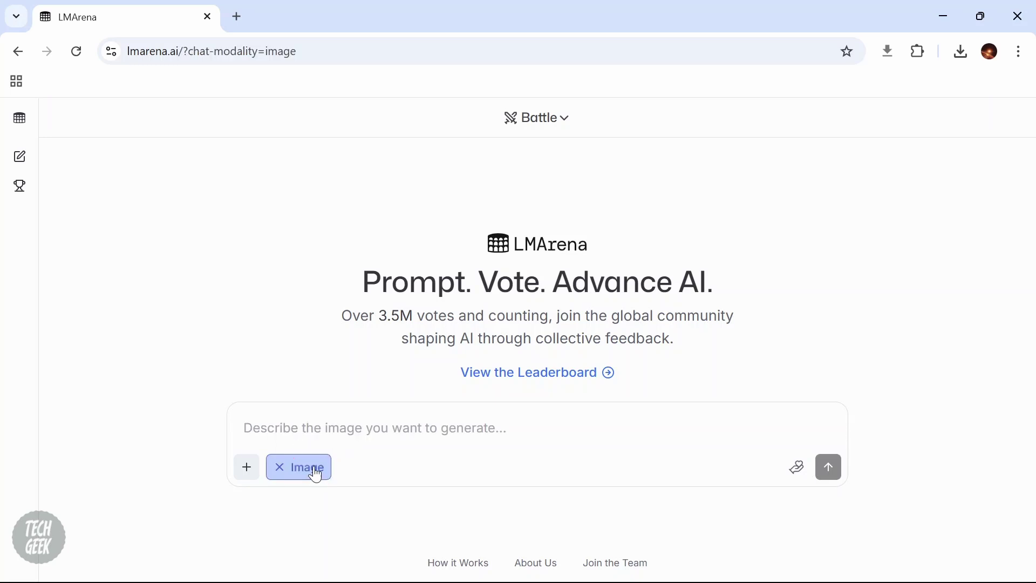
click(248, 466)
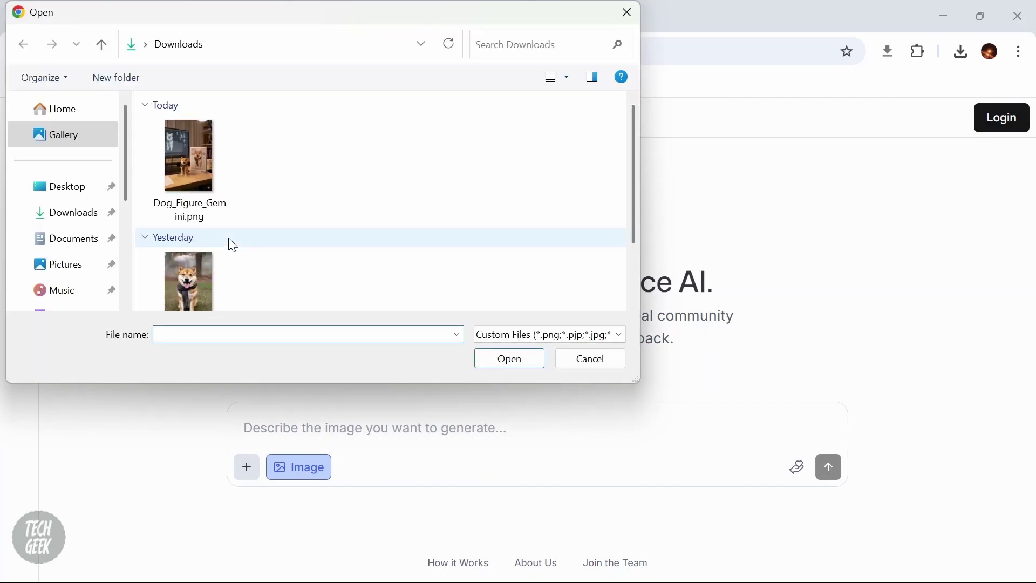
scroll(205, 283, down, 1)
click(202, 261)
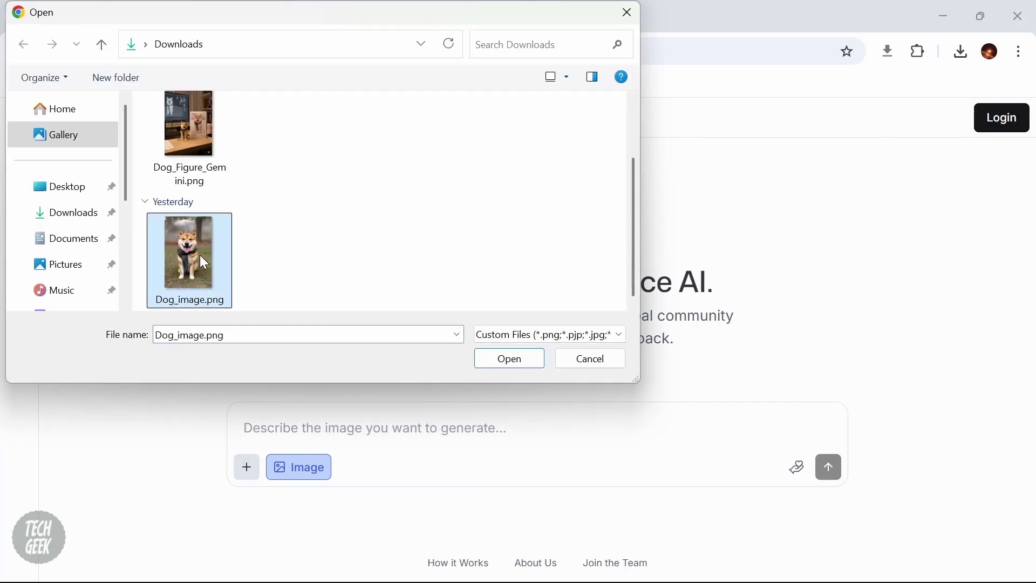
click(493, 364)
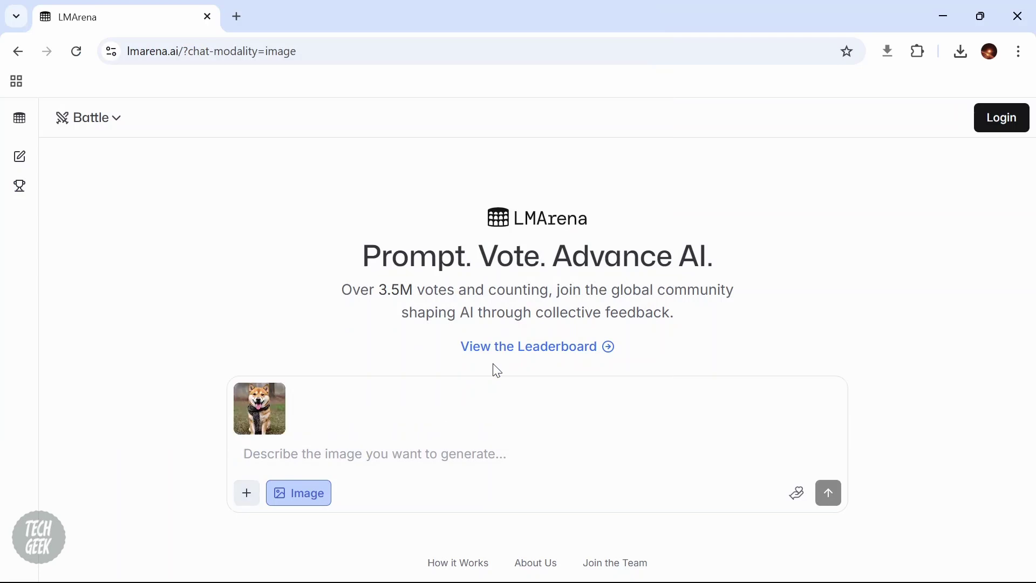
Paste the figurine prompt and submit it with the dog photo
text(Using the nano-banana model, create a 1/7 scale commercialized figurine of the characters in the picture, in a realistic style, in a real environment. The figurine is placed on a computer desk. The figurine has a round transparent acrylic base with no text on the base. The content on the computer screen is the ZBrush modelling process of this figurine. Next to the computer screen is a BANDAI-style toy packaging box printed with the original artwork. The packaging features two-dimensional flat illustrations. It would be even better if the background is indoors.)
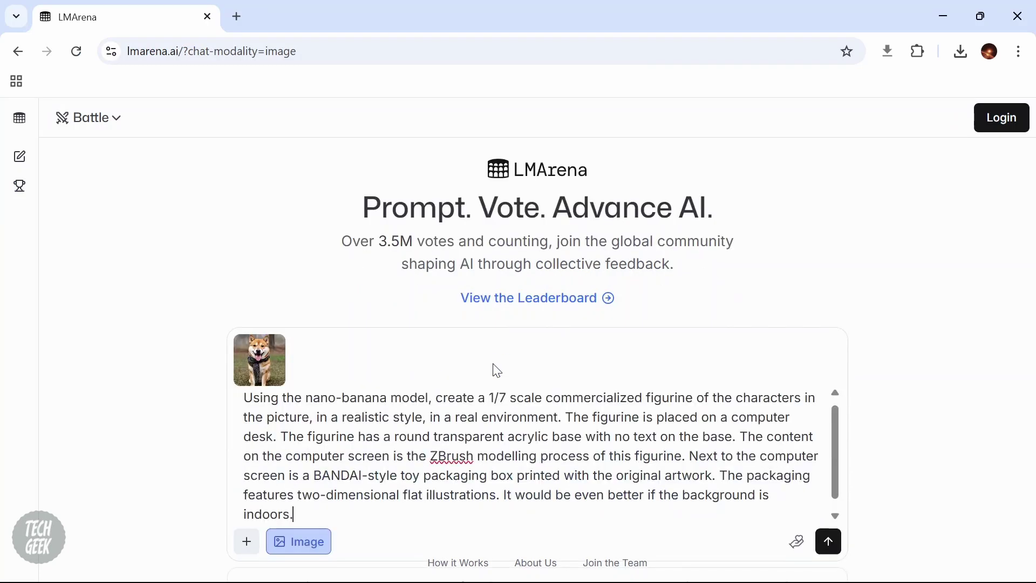
scroll(541, 453, down, 1)
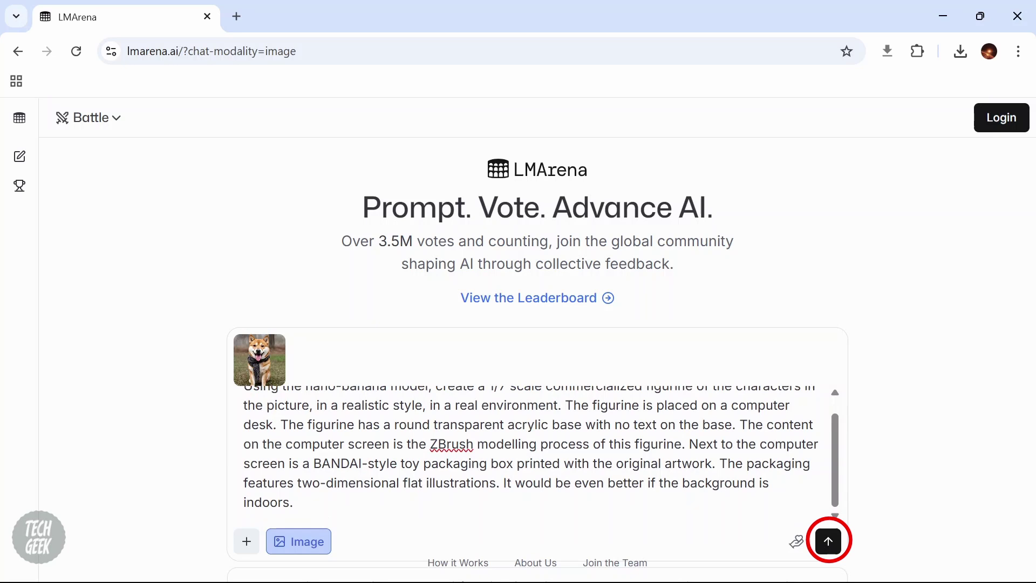
click(829, 551)
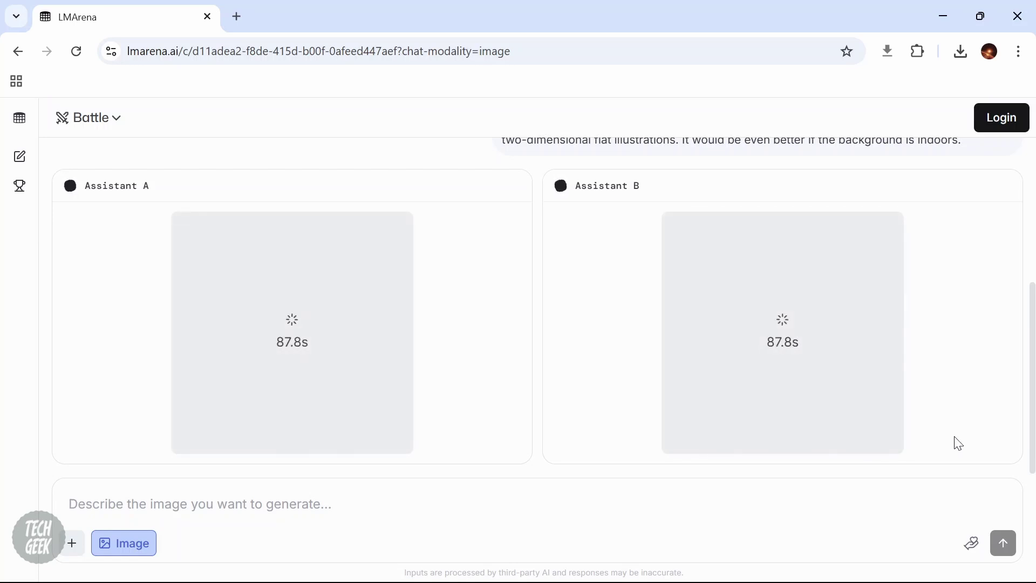
drag(1033, 303, 1035, 335)
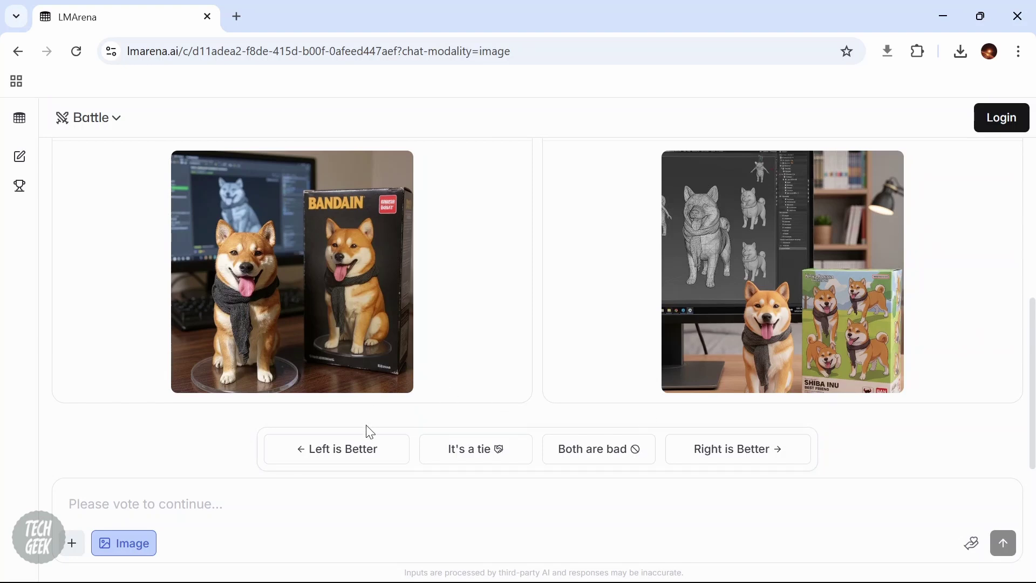
Vote for one image and dismiss the chat history notice to reveal the models
click(720, 458)
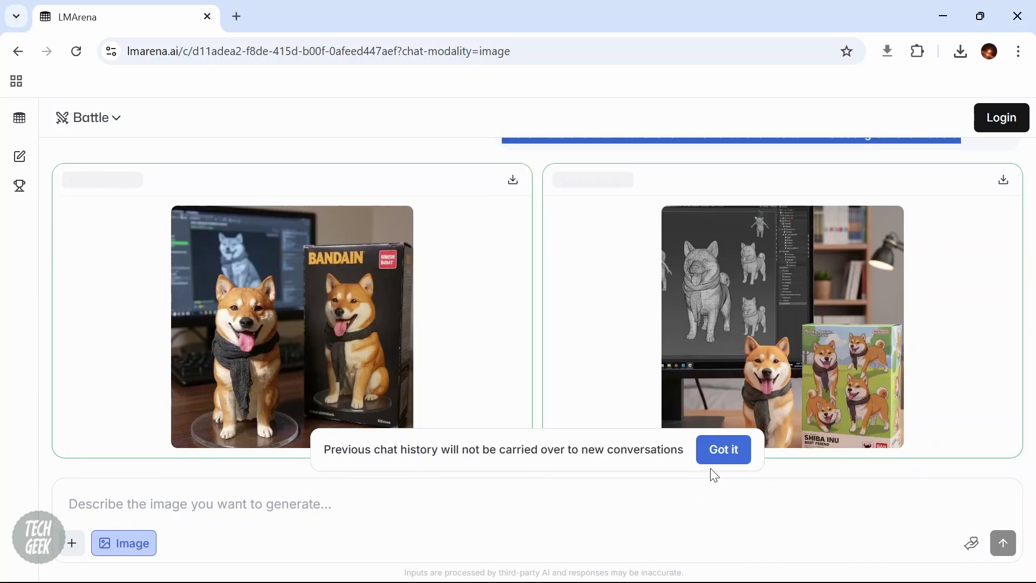
click(713, 460)
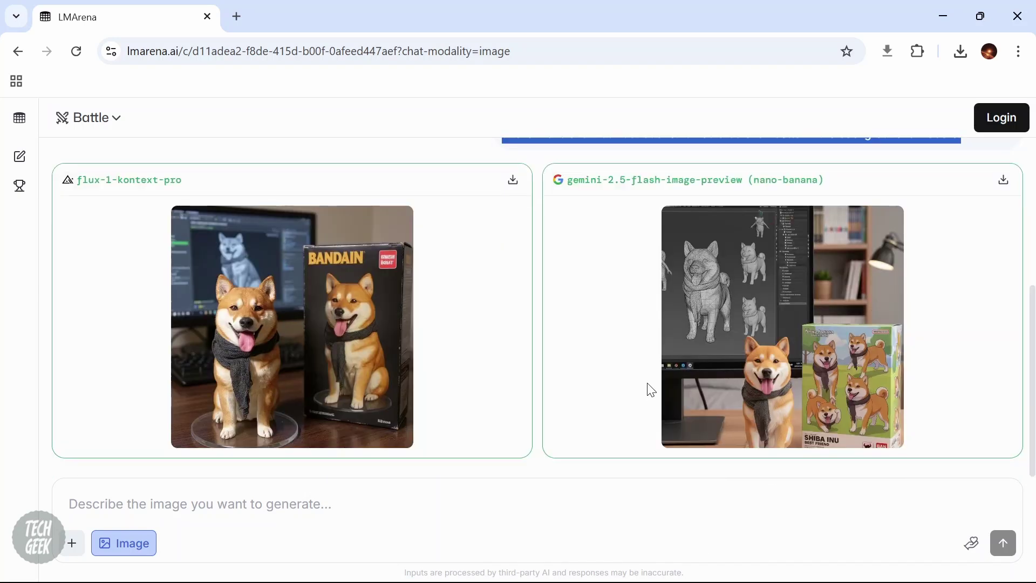
Set Chrome's downloads list to not show when downloads finish
click(1003, 180)
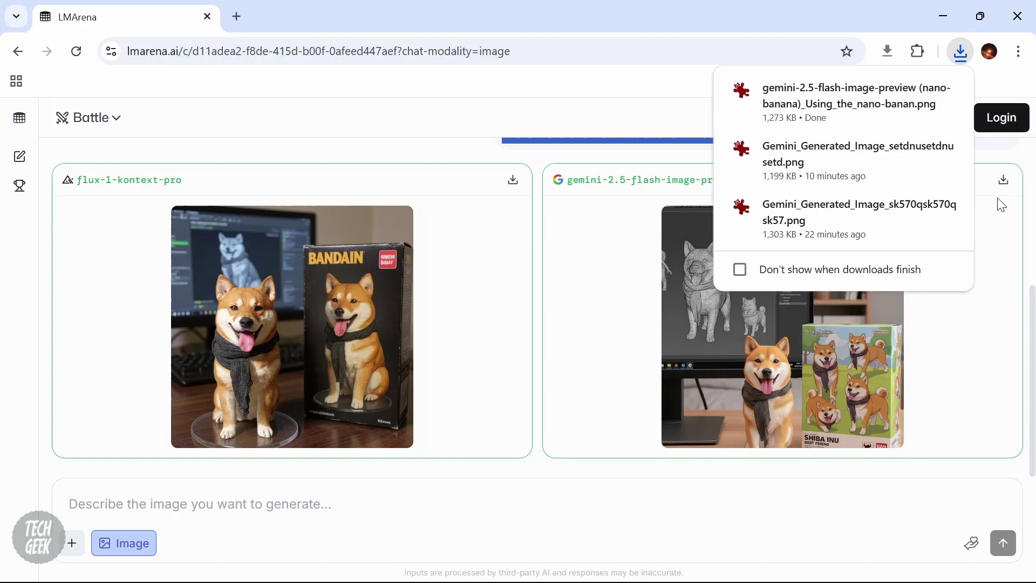
click(739, 269)
text(pixverse.ai)
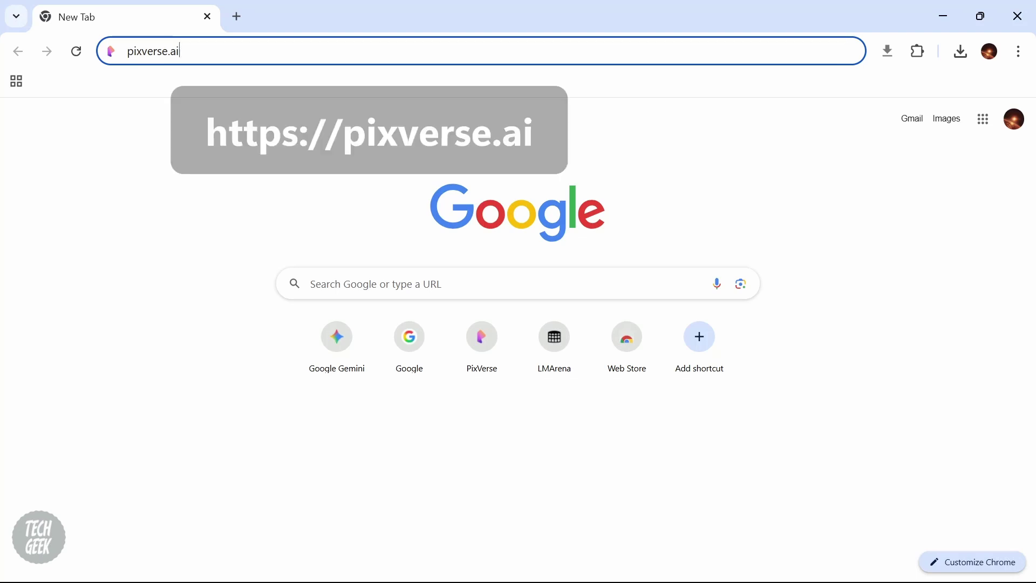
Load pixverse.ai and sign in with the Google account
key(Return)
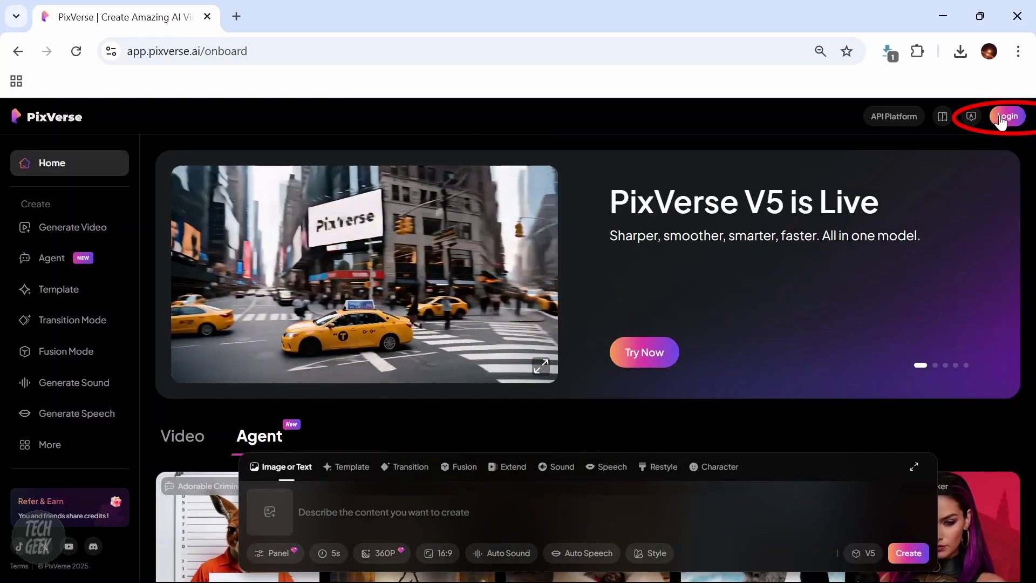
click(1001, 120)
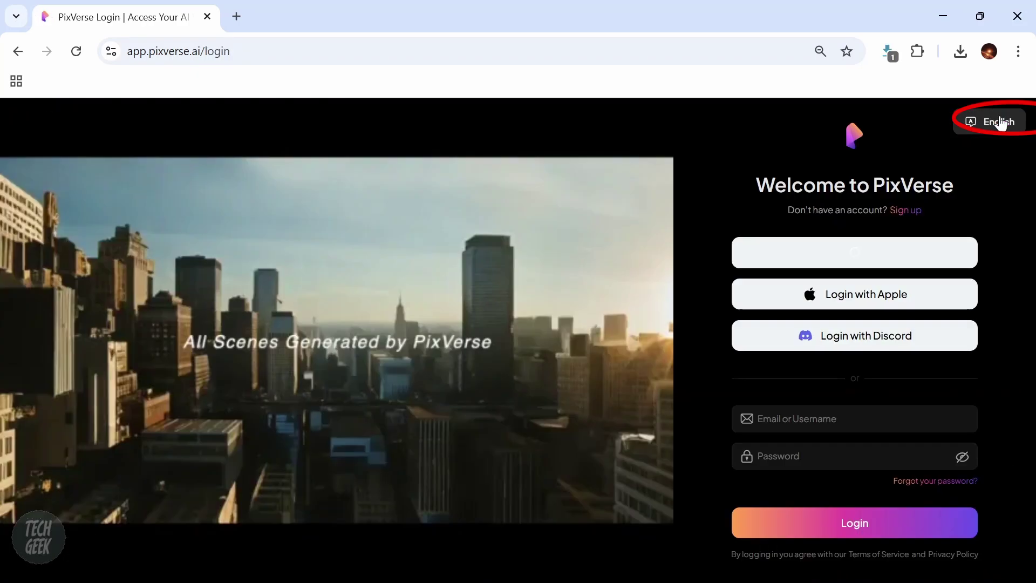
click(777, 252)
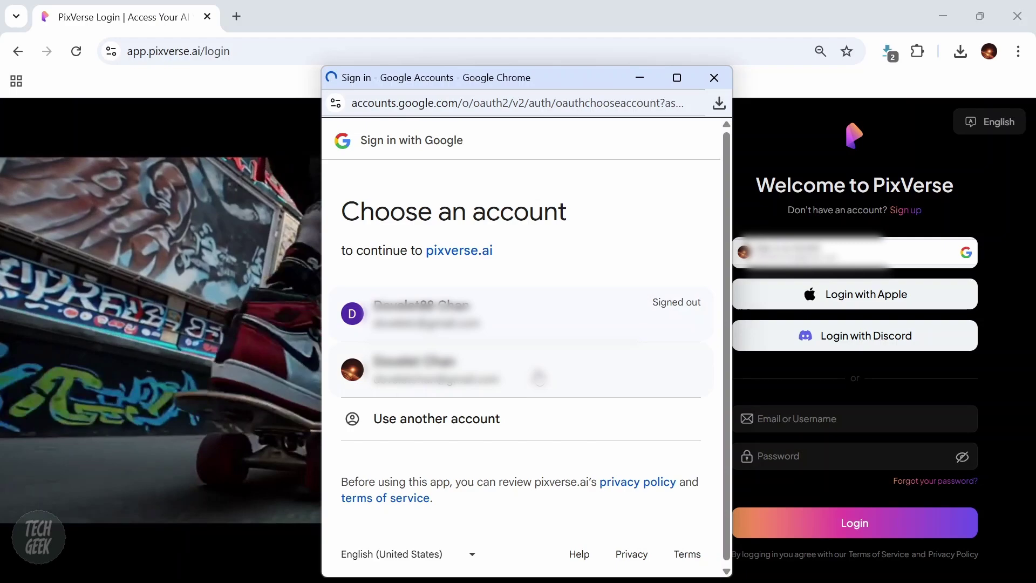
click(539, 373)
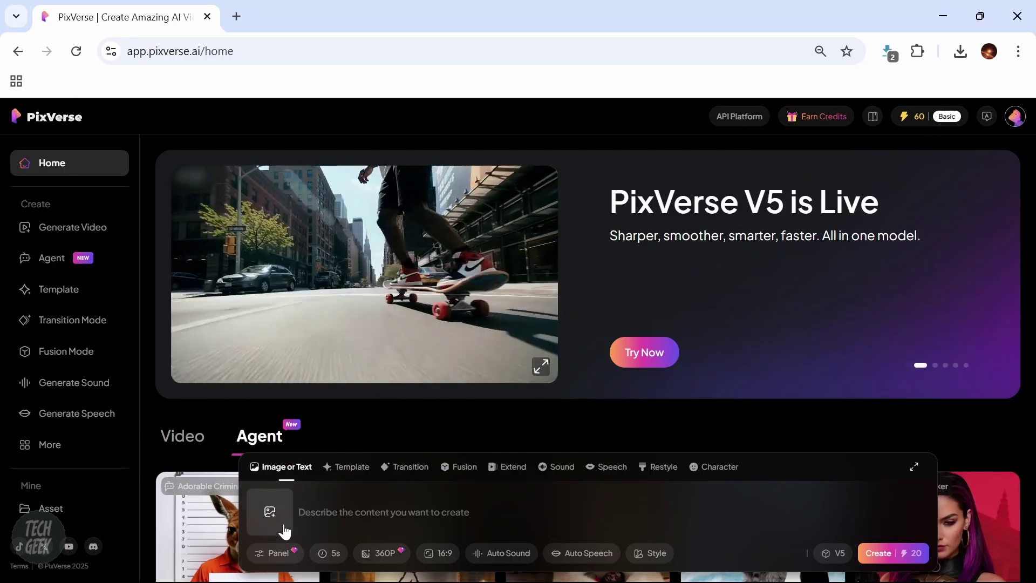
Create a PixVerse video from Dog_Figure_Gemini.png with the pasted first-person hold-the-figure prompt
click(283, 524)
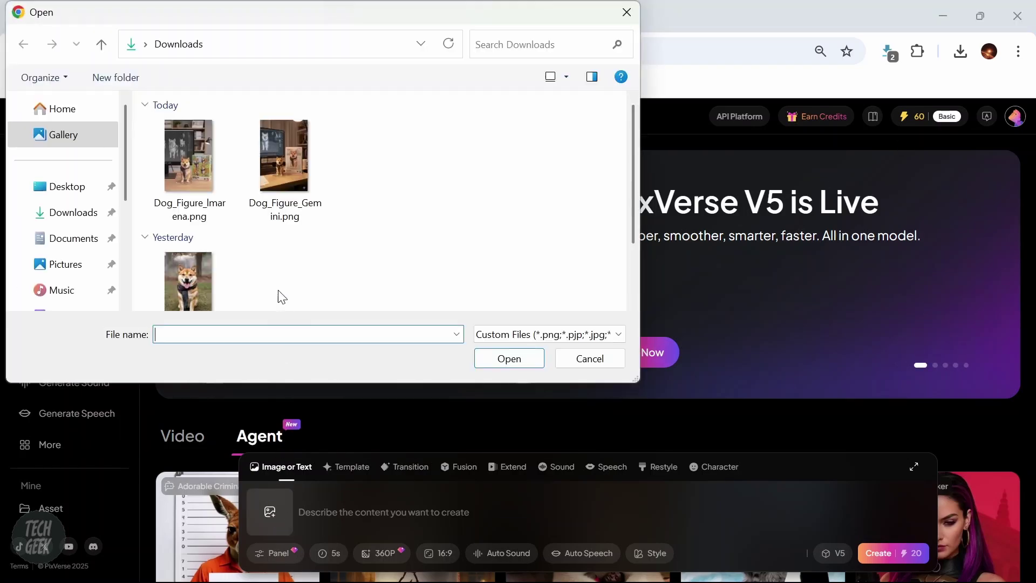
click(302, 189)
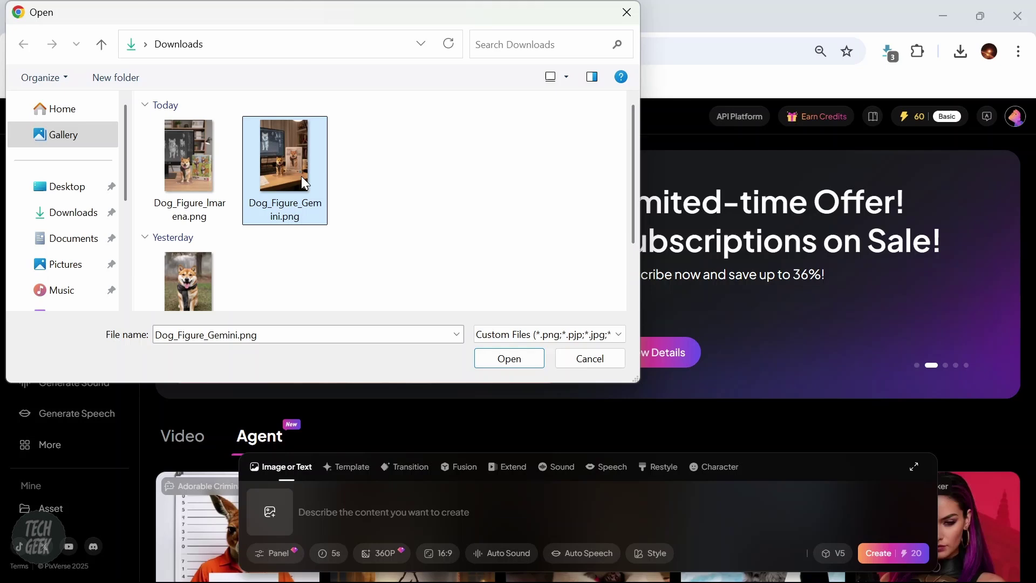
double_click(302, 176)
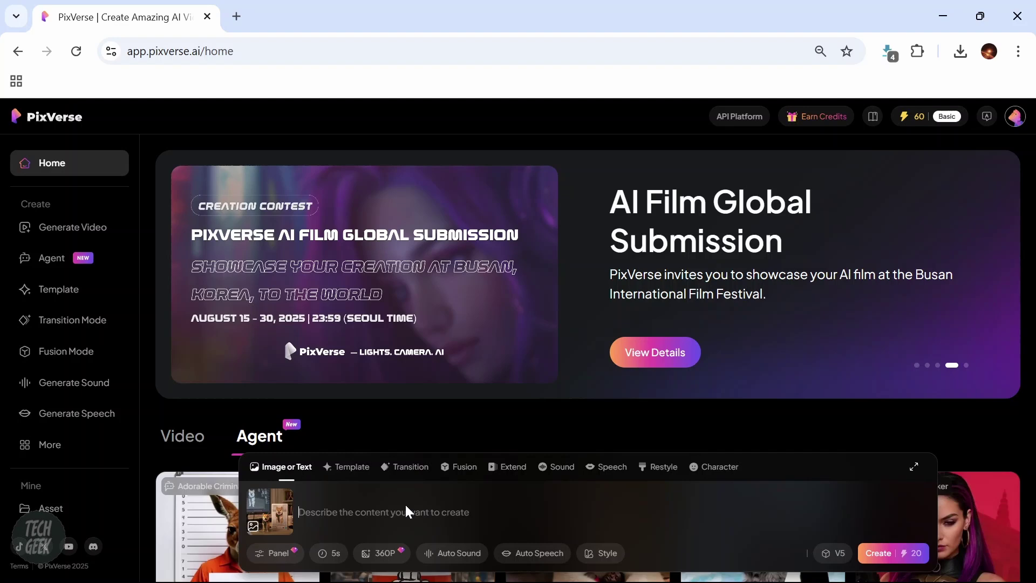
click(407, 512)
text(First-person perspective, hold the figure in your hand and watch it slowly)
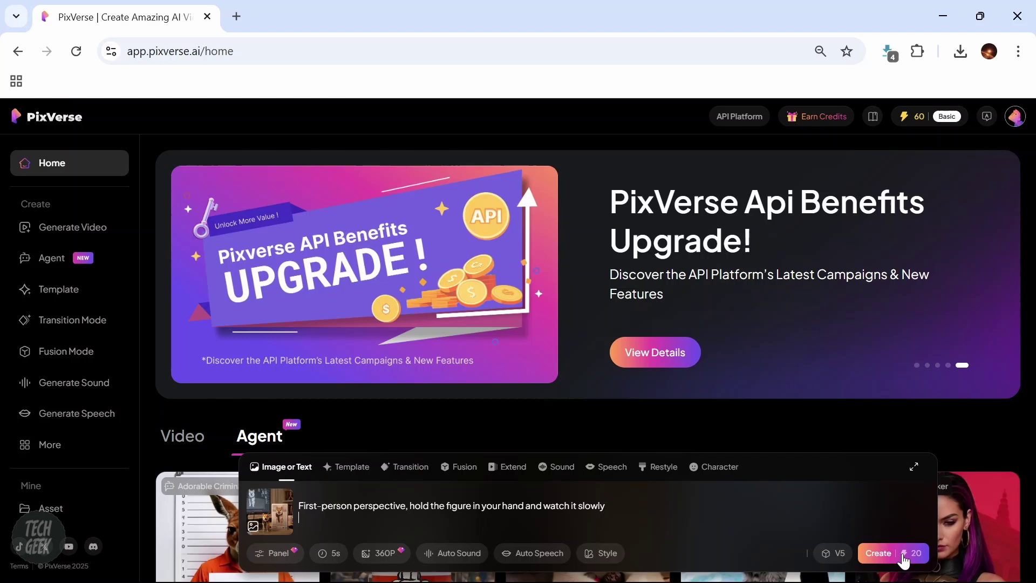
click(887, 559)
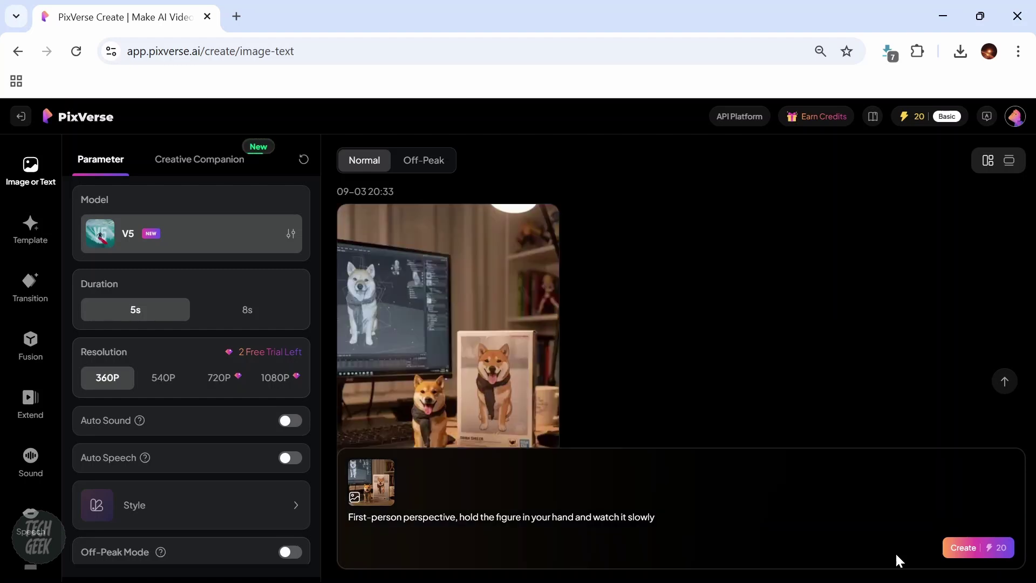
View the generated PixVerse figurine video in its full detail view
click(457, 387)
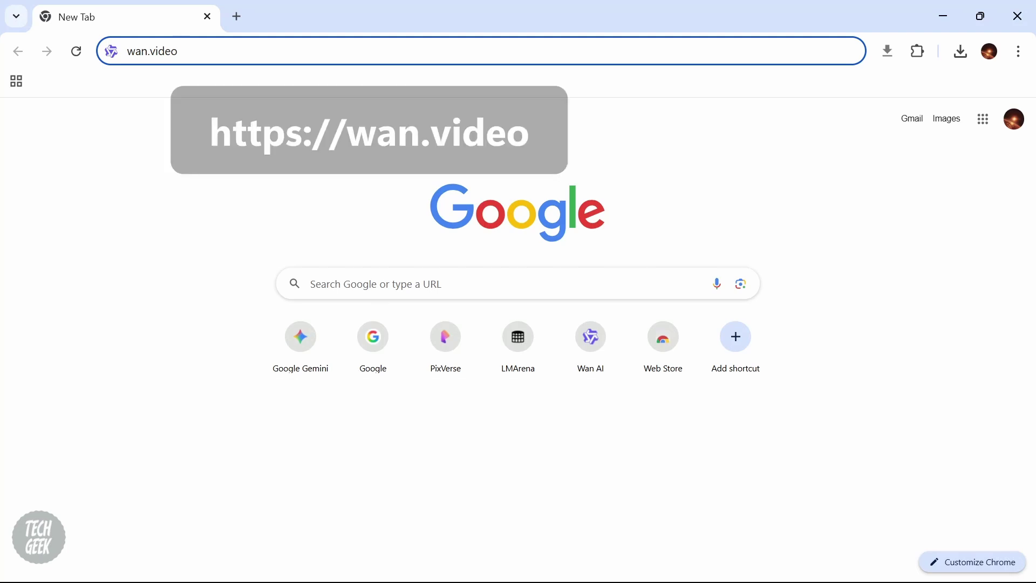
Load wan.video, enter the creation gallery via Try now, log in with Google and check the 40-credit balance
key(Return)
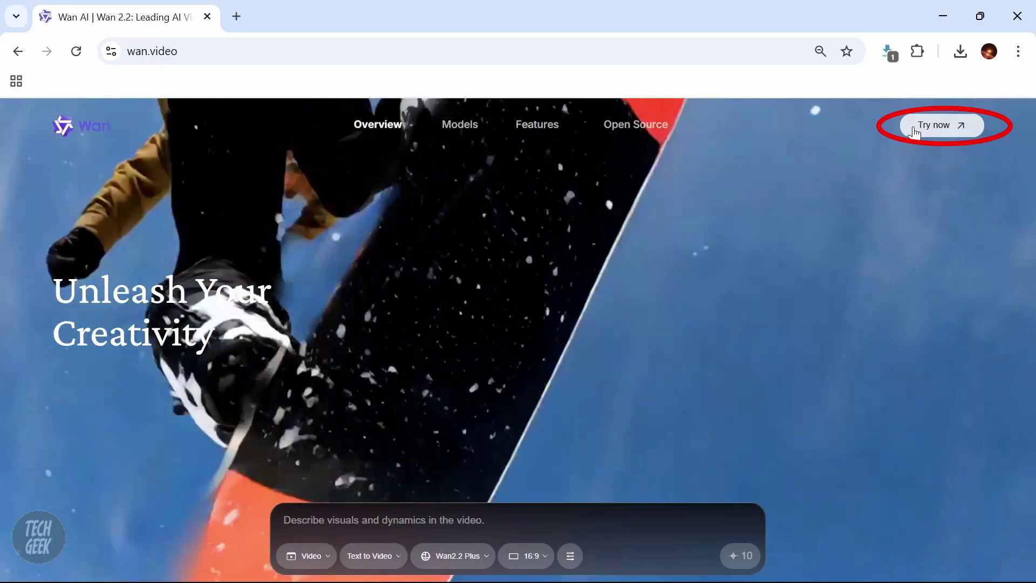
click(933, 125)
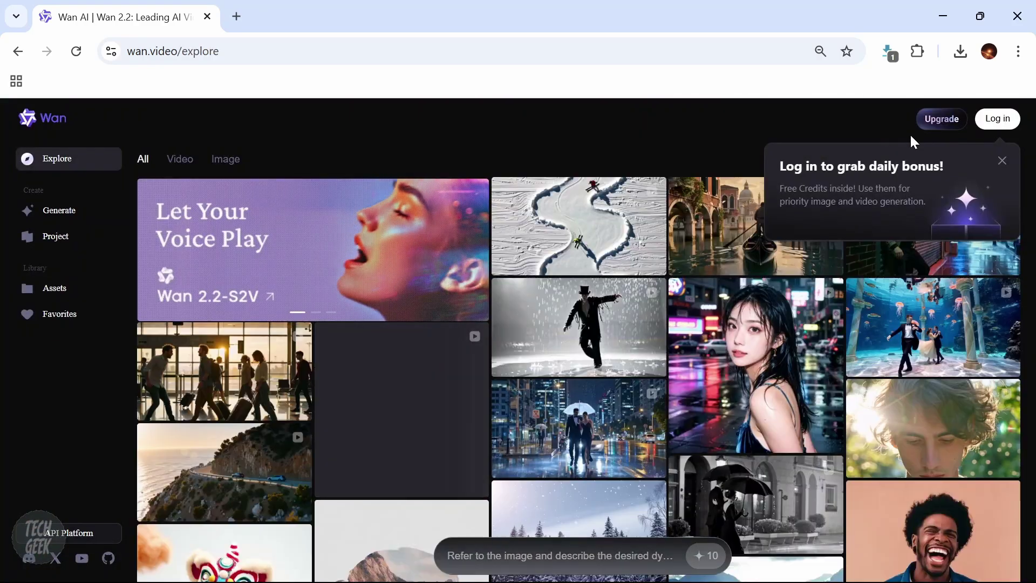
click(995, 122)
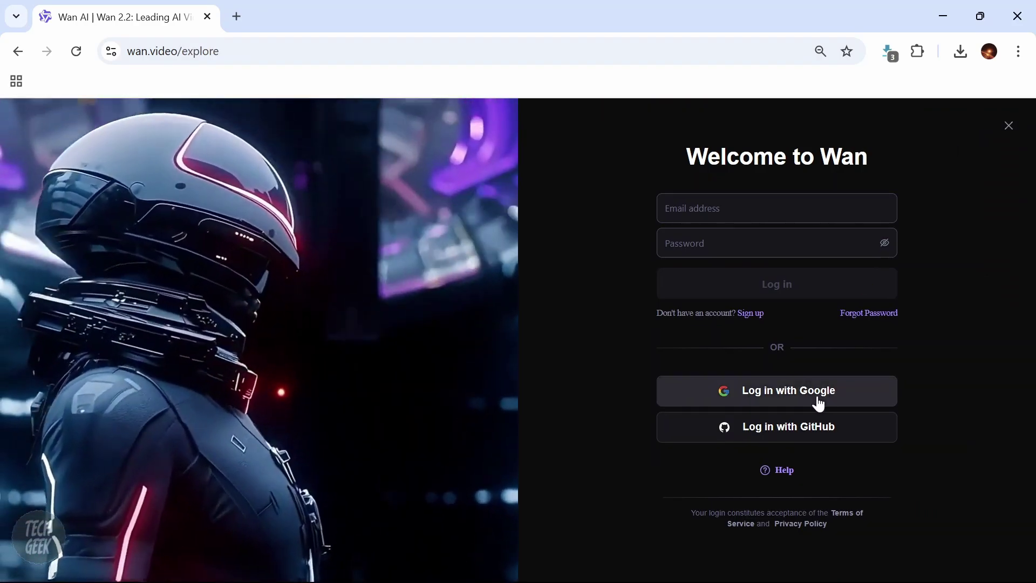
click(819, 402)
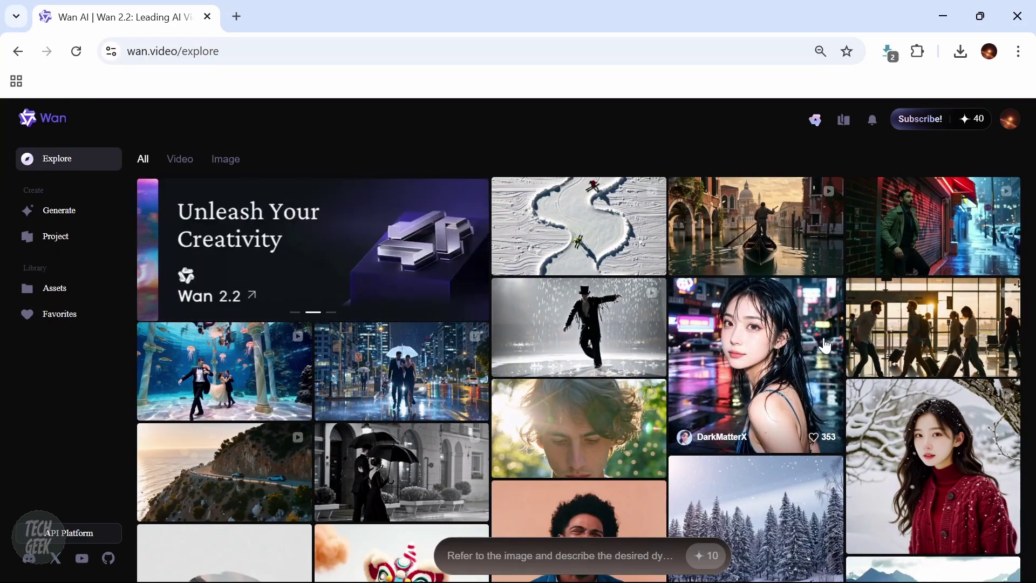
click(977, 130)
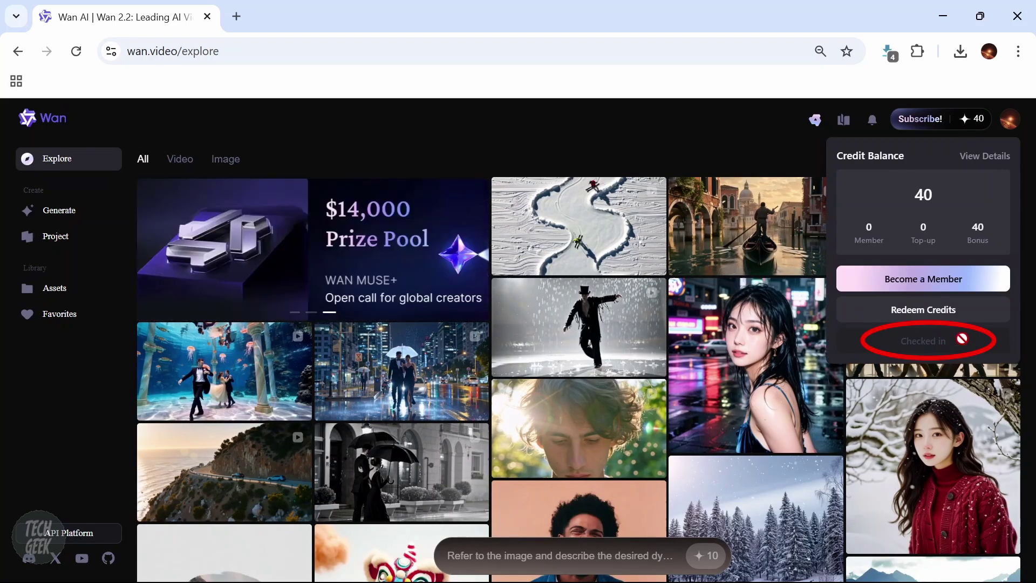
click(718, 115)
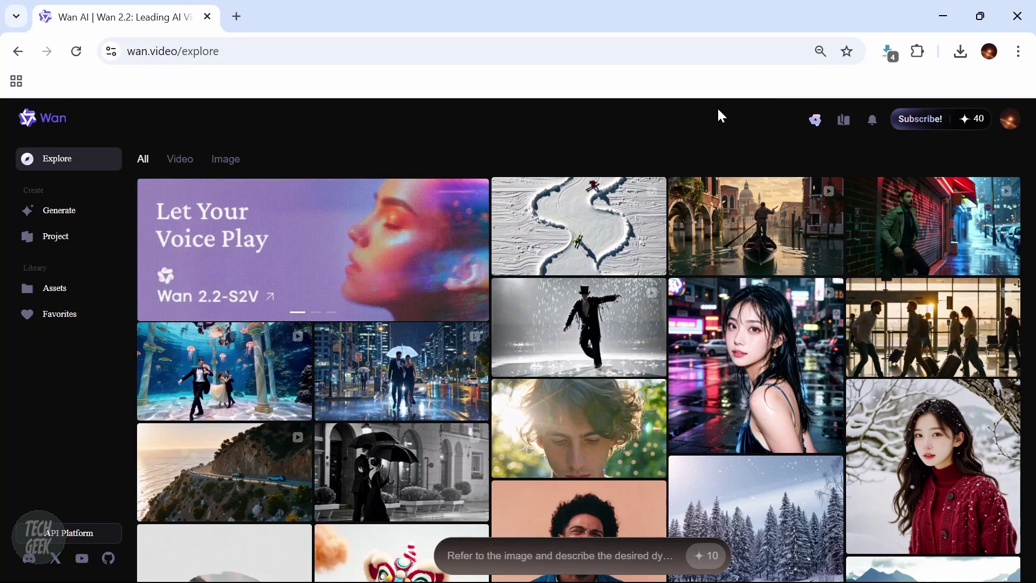
Generate a Wan AI video from Dog_Figure_Gemini.png as first frame with the pasted first-person prompt
click(562, 555)
mouse_move(372, 470)
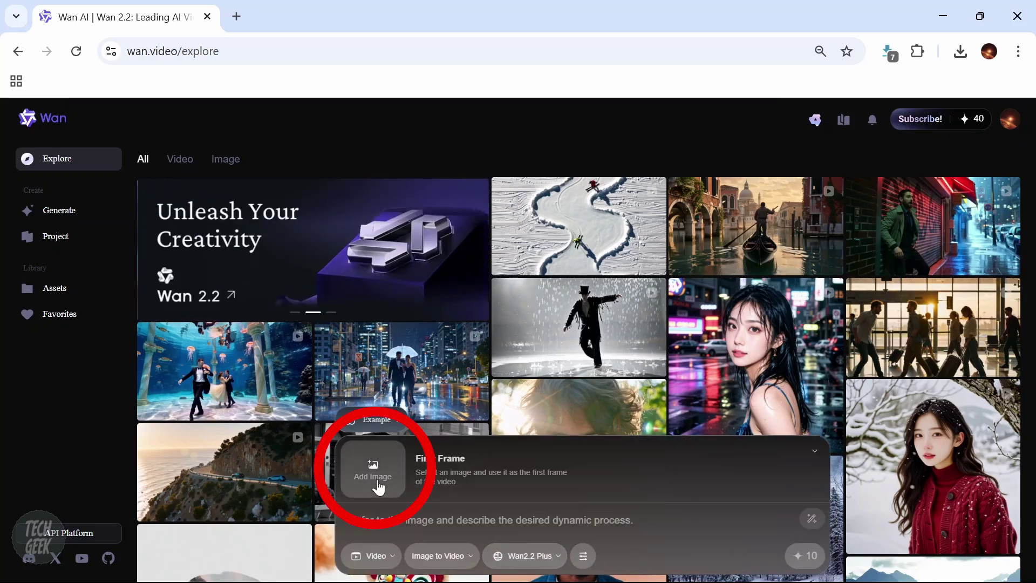
click(378, 486)
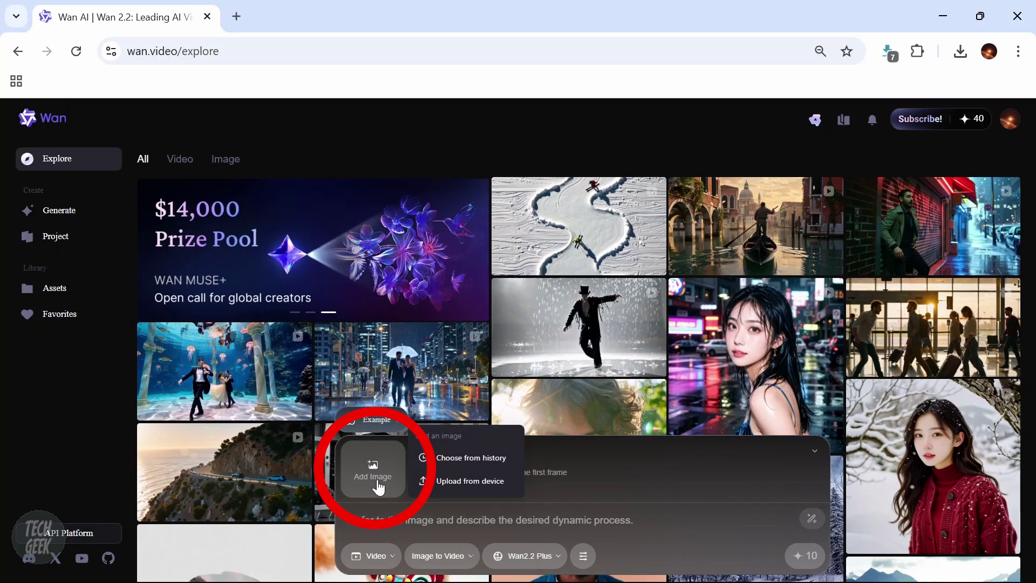
click(440, 481)
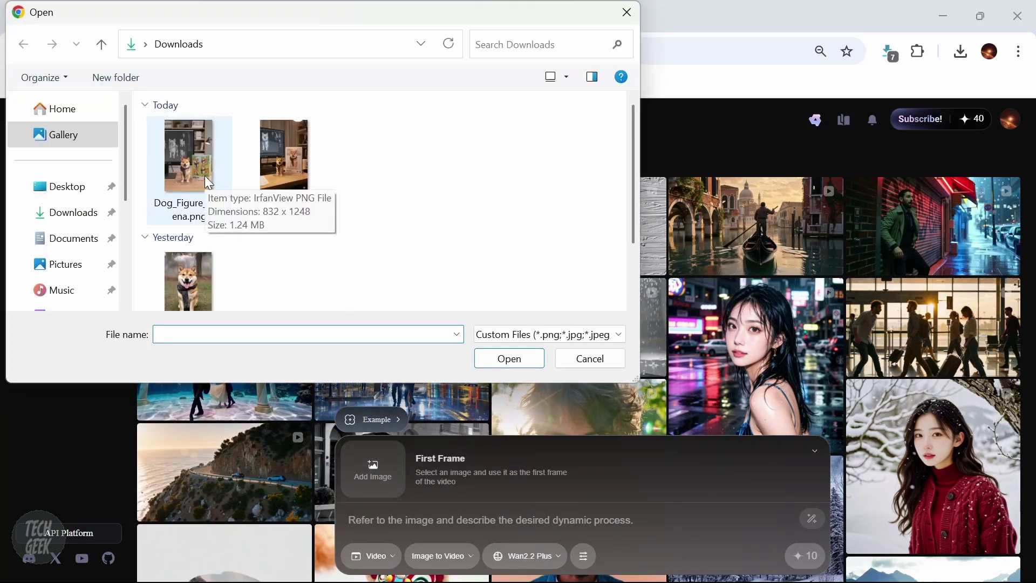
double_click(293, 139)
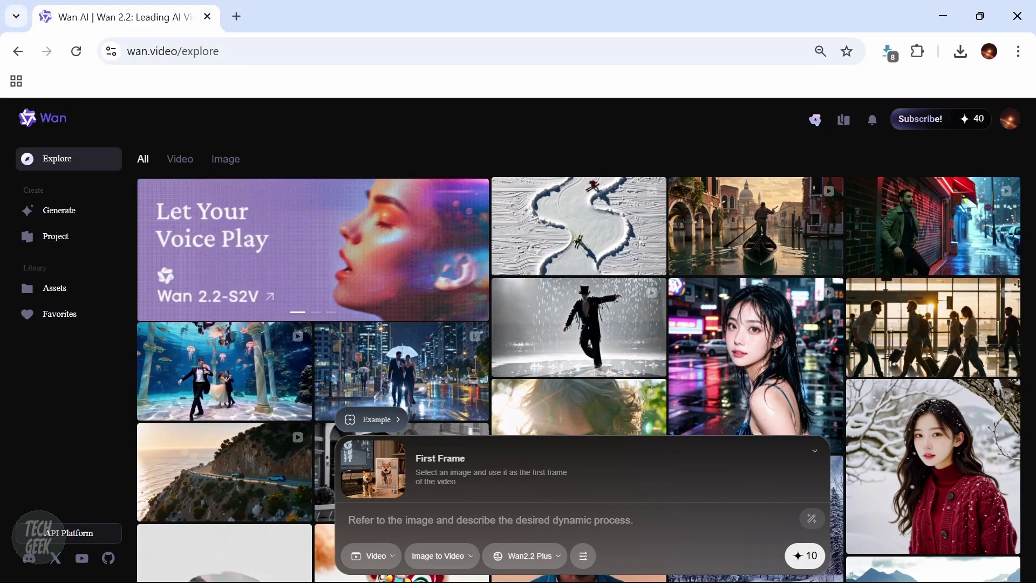
text(First-person perspective, hold the figure in your hand and watch it slowly)
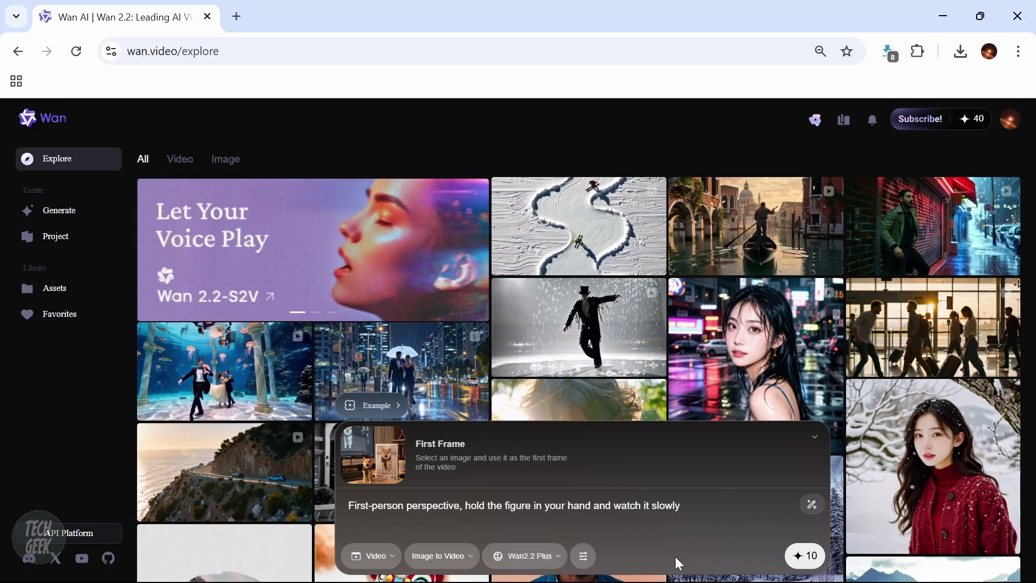
click(805, 562)
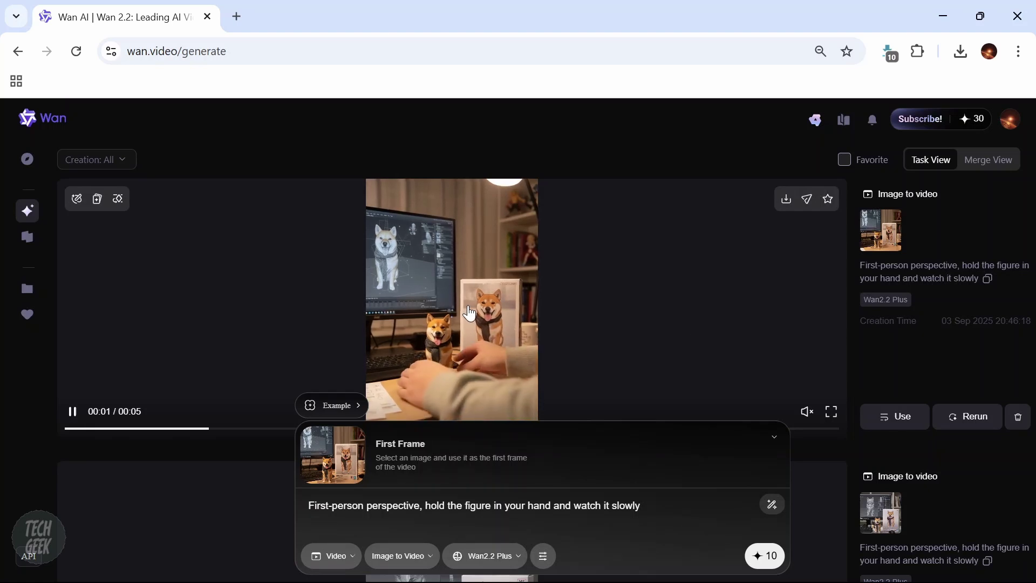
View the finished Wan AI figurine video in the full detail viewer
click(469, 308)
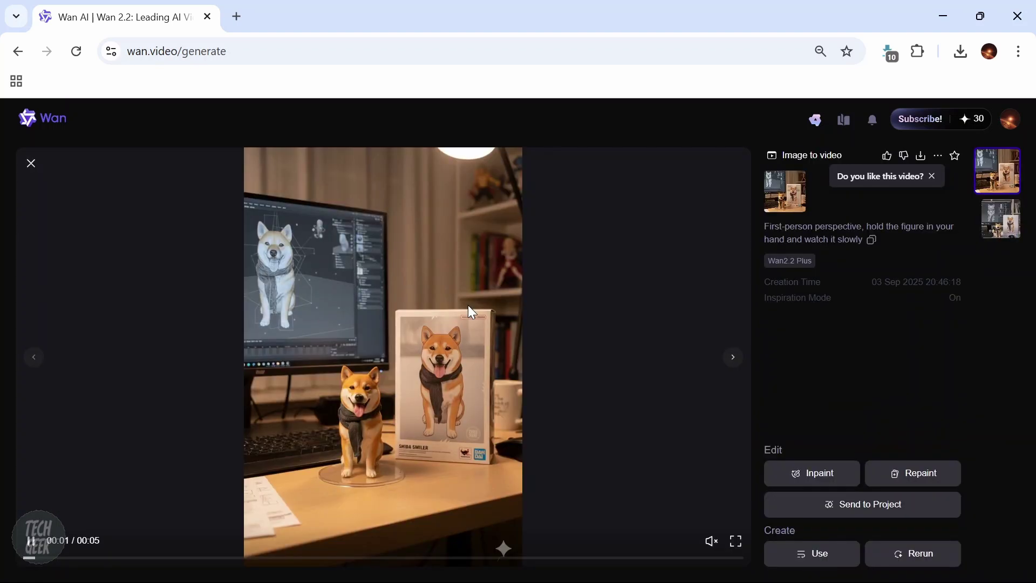